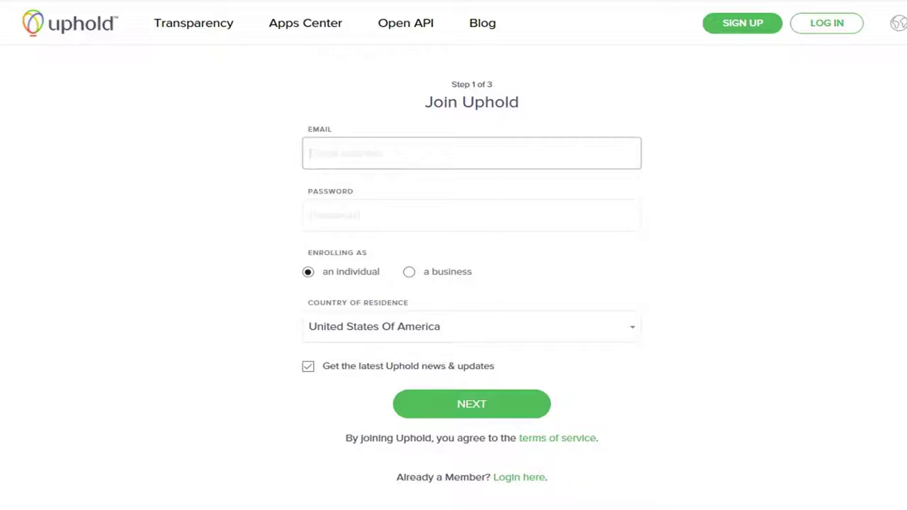
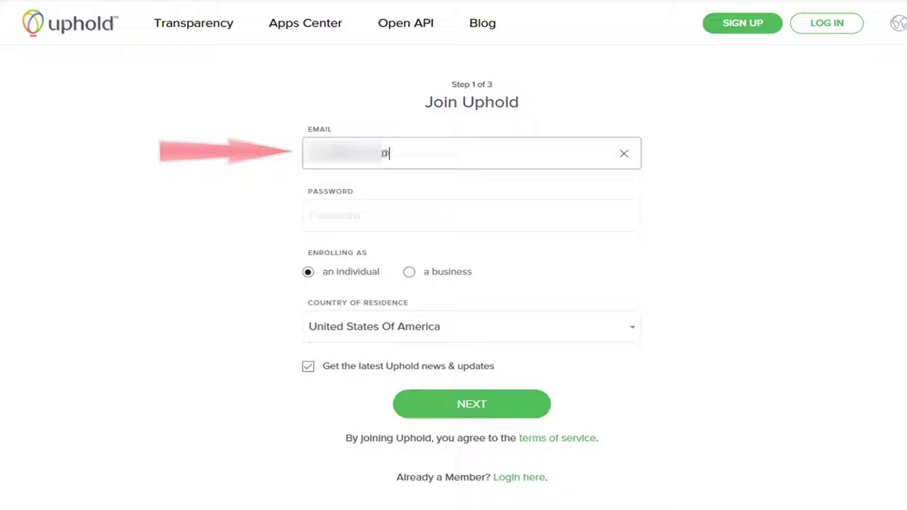
Enter the sign-up email and a password meeting all four rules, then submit step 1
{"action": "left_click", "coordinate": [334, 215]}
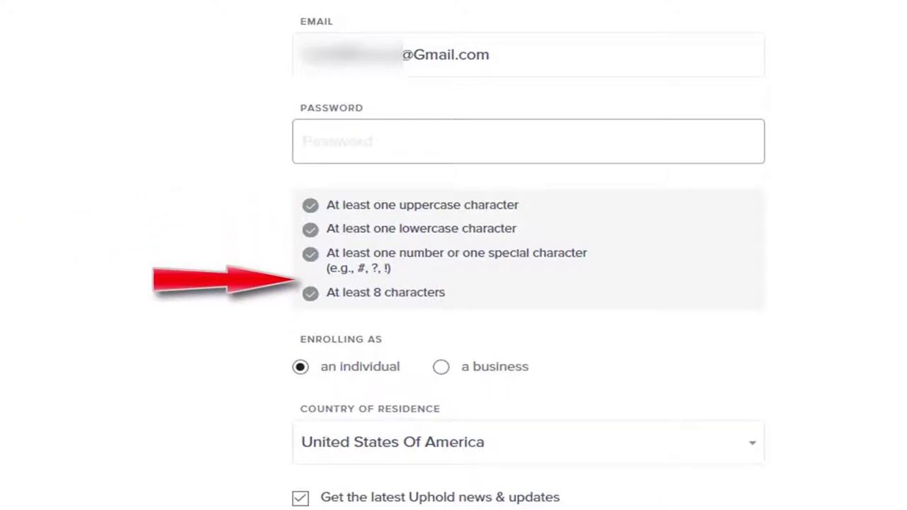
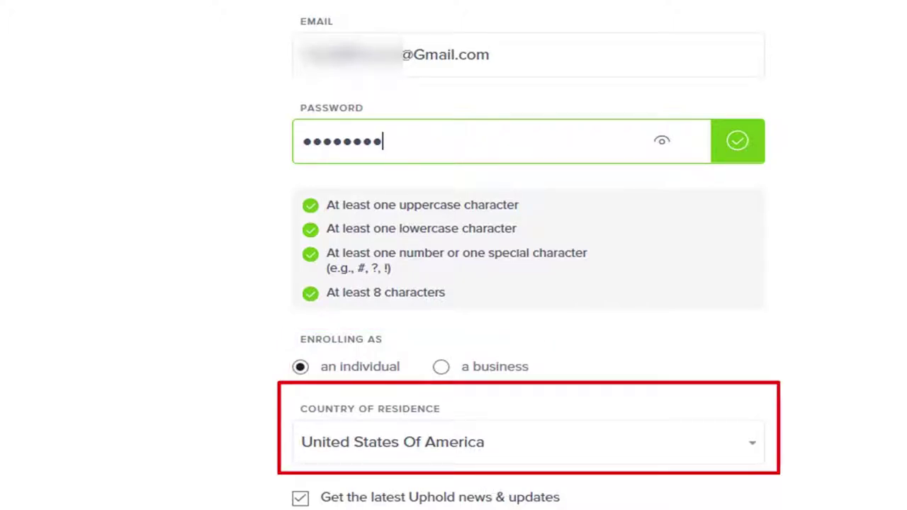
{"action": "left_click", "coordinate": [514, 506]}
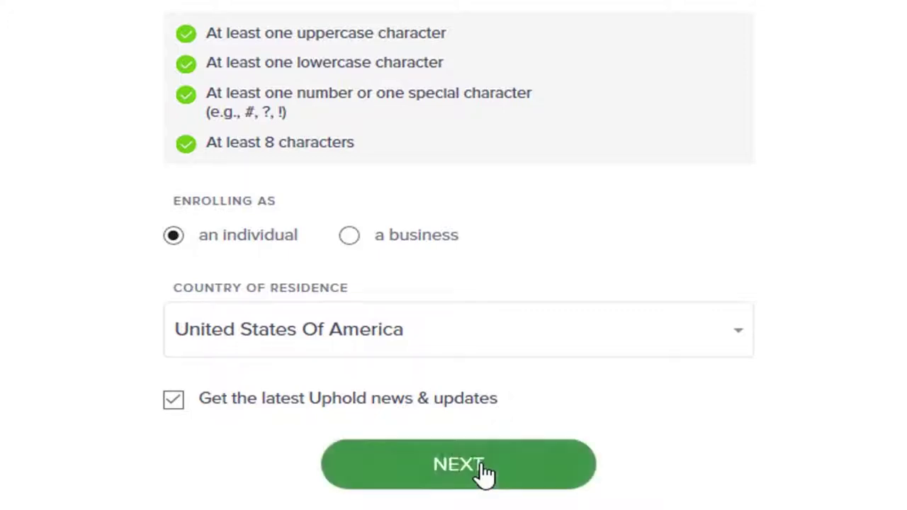
On the Personal information step, enter the first name, last name and a username
{"action": "left_click", "coordinate": [482, 471]}
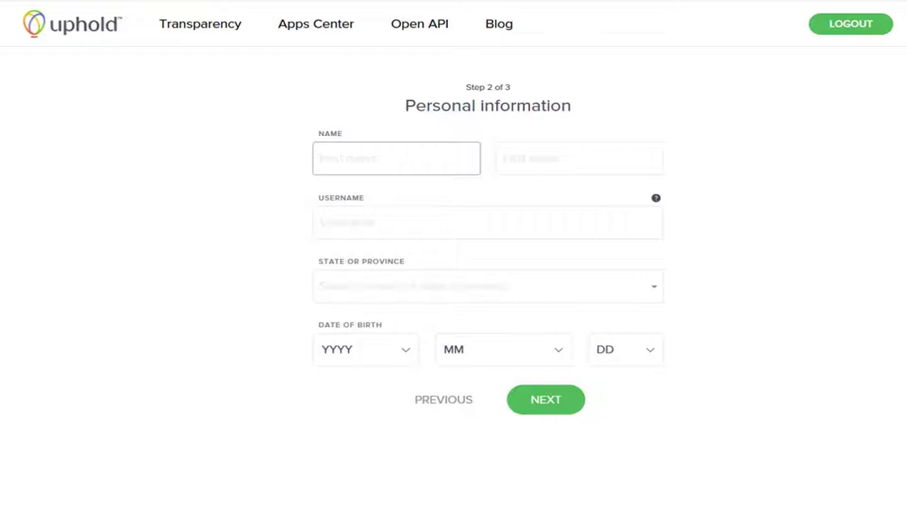
{"action": "key", "text": "Tab"}
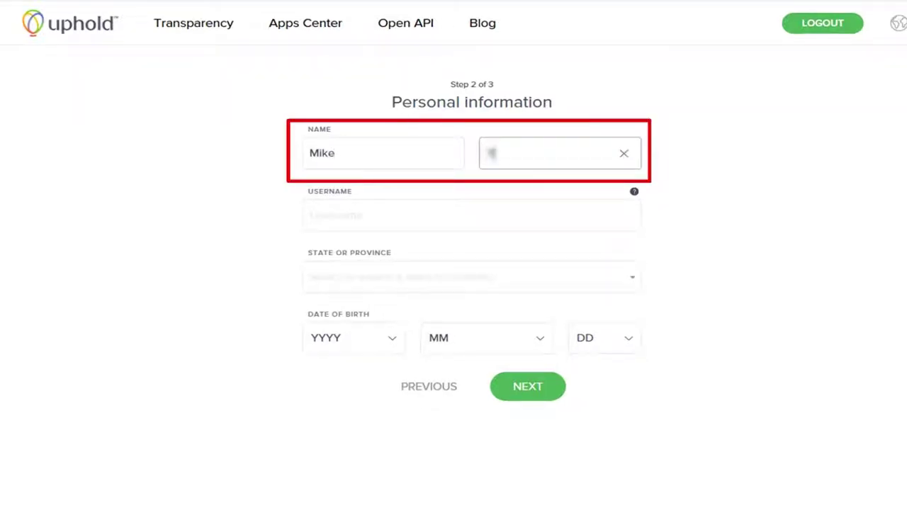
{"action": "key", "text": "Tab"}
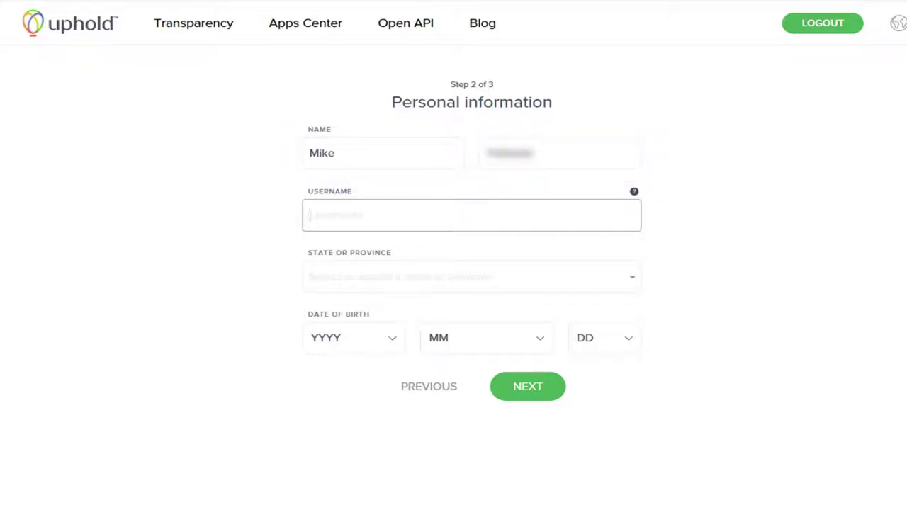
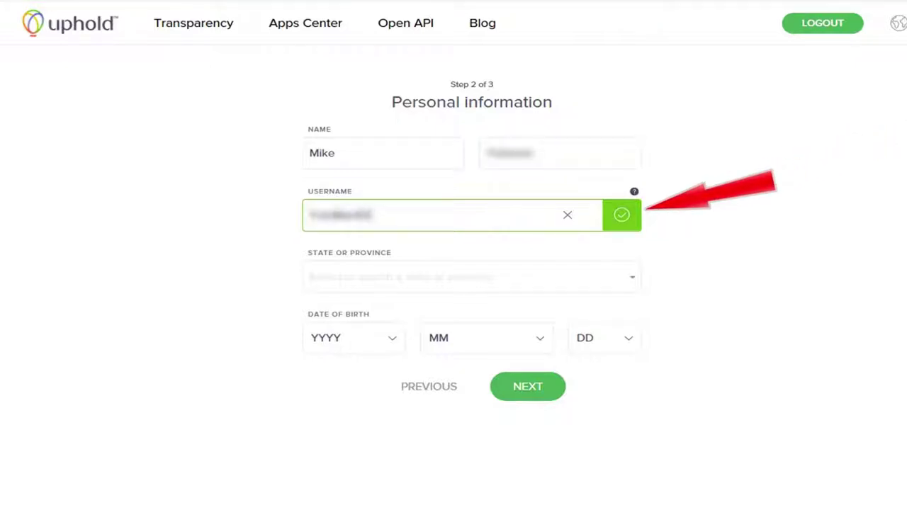
Choose California as the state and a birth date of 10 February 1966, then continue
{"action": "left_click", "coordinate": [565, 279]}
{"action": "left_click", "coordinate": [359, 380]}
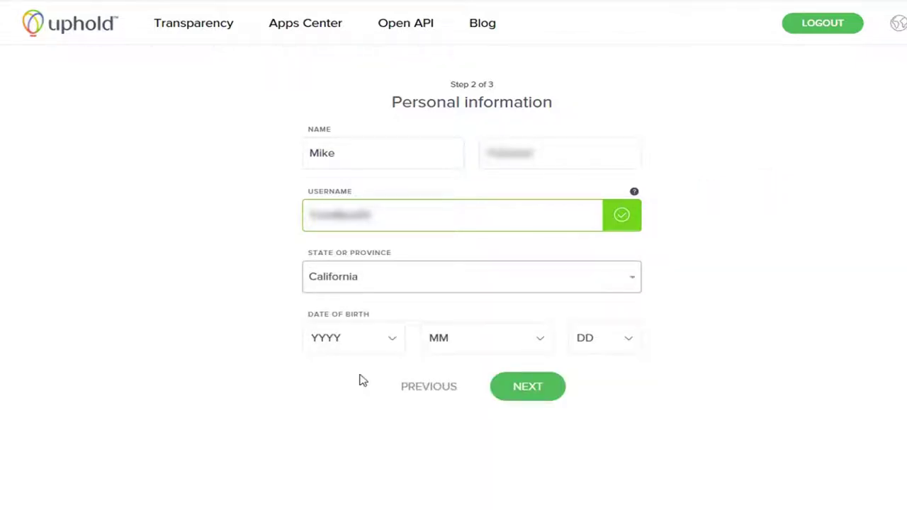
{"action": "left_click", "coordinate": [395, 341]}
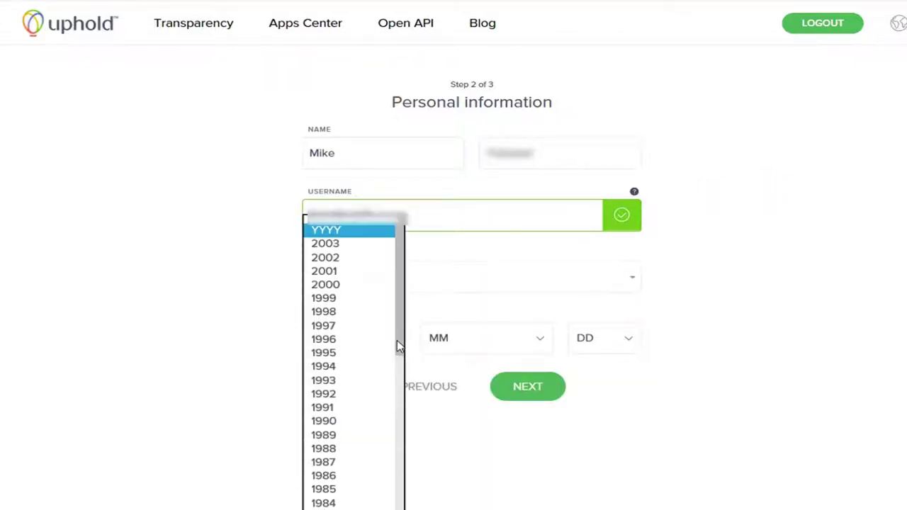
{"action": "left_click_drag", "start_coordinate": [396, 342], "coordinate": [404, 428]}
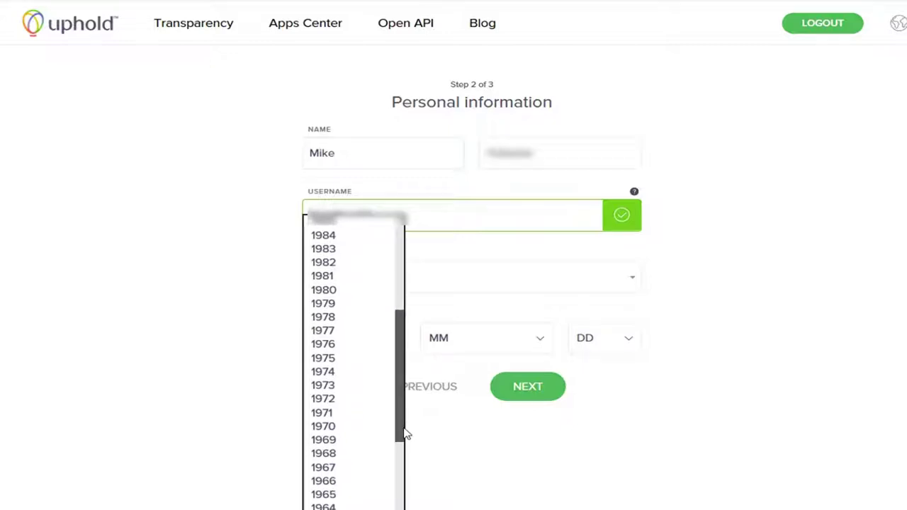
{"action": "left_click", "coordinate": [339, 482]}
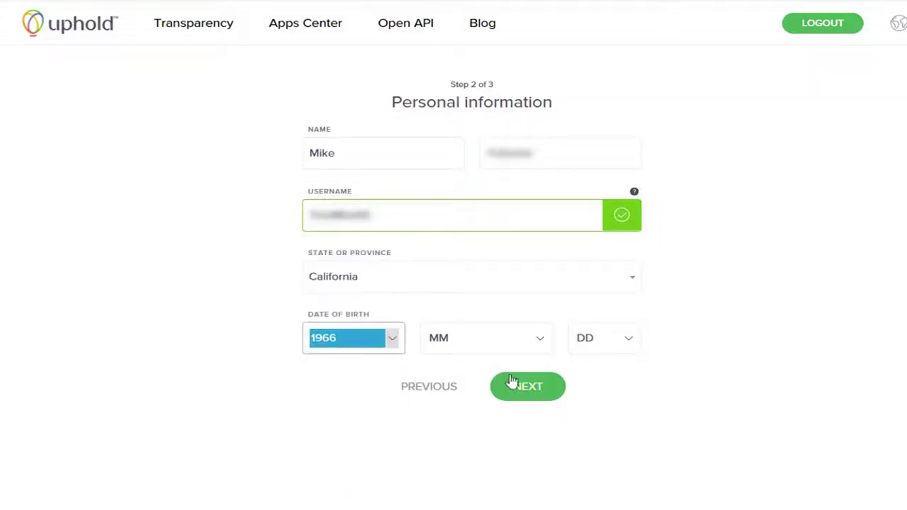
{"action": "left_click", "coordinate": [541, 342]}
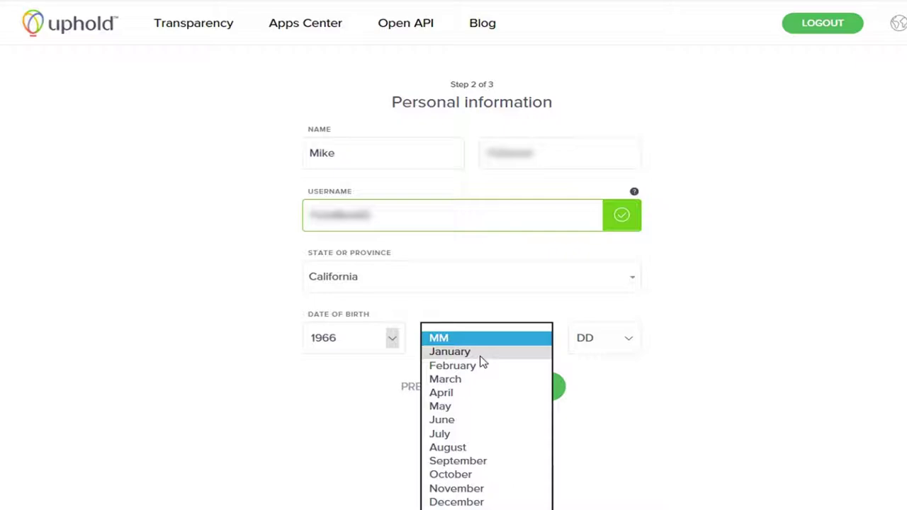
{"action": "left_click", "coordinate": [479, 367]}
{"action": "left_click", "coordinate": [628, 339]}
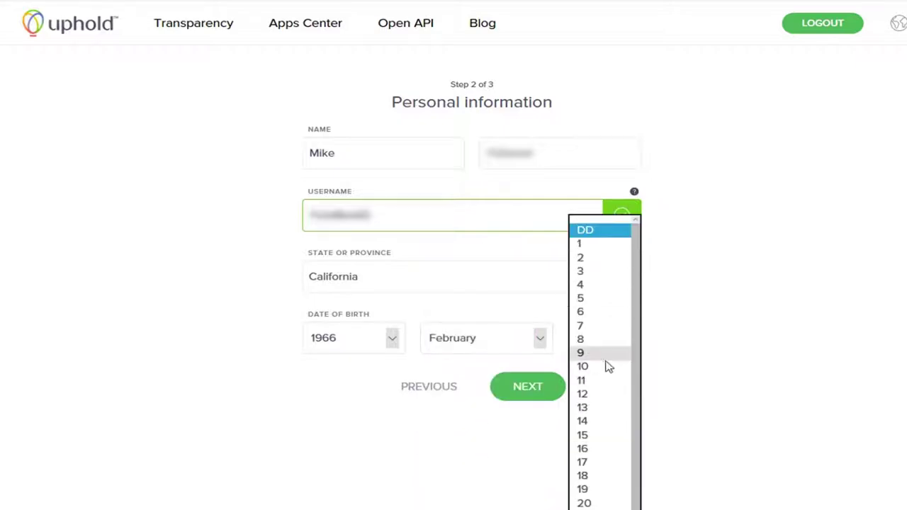
{"action": "left_click", "coordinate": [606, 366]}
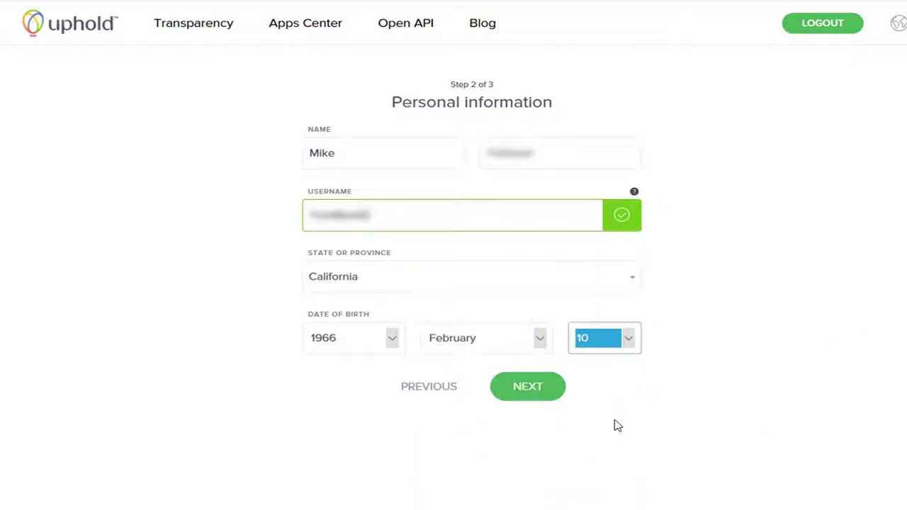
{"action": "left_click", "coordinate": [530, 394]}
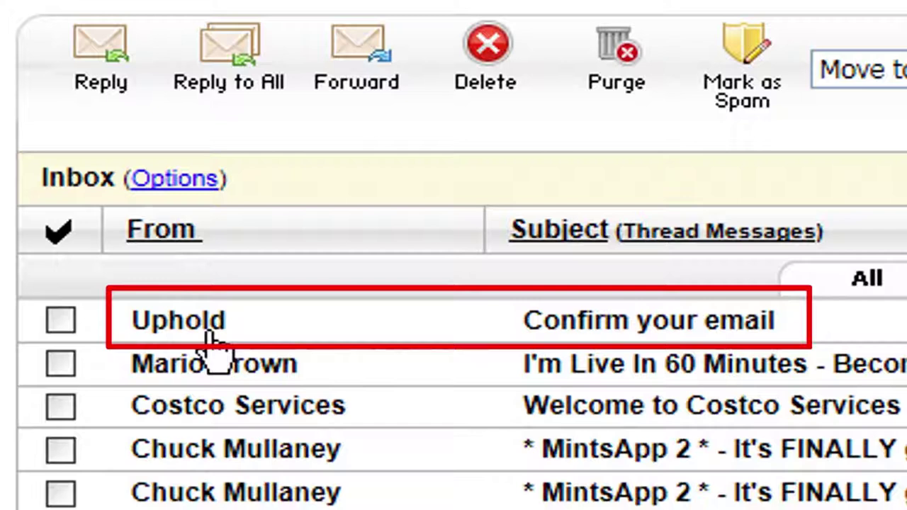
Open Uphold's 'Confirm your email' message in the Webmail inbox
{"action": "left_click", "coordinate": [582, 324]}
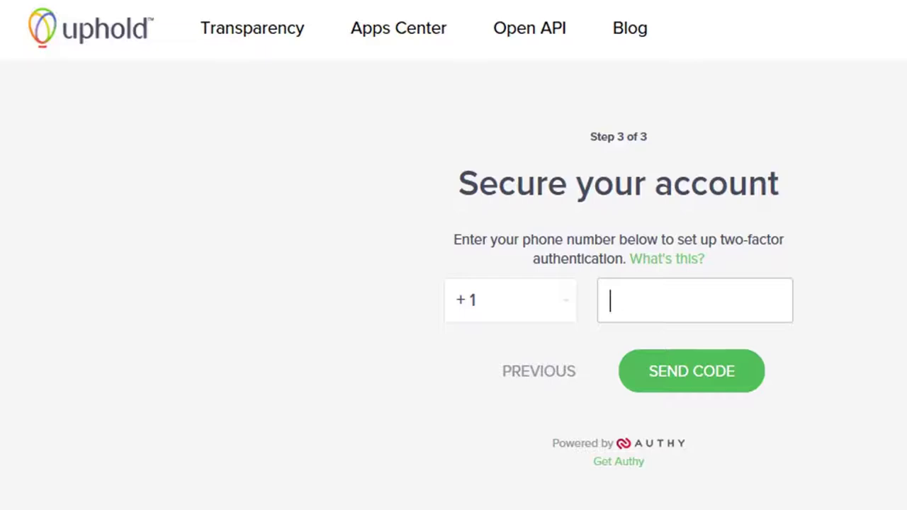
Enter the phone number, request the SMS code, and submit the received verification code
{"action": "type", "text": "714"}
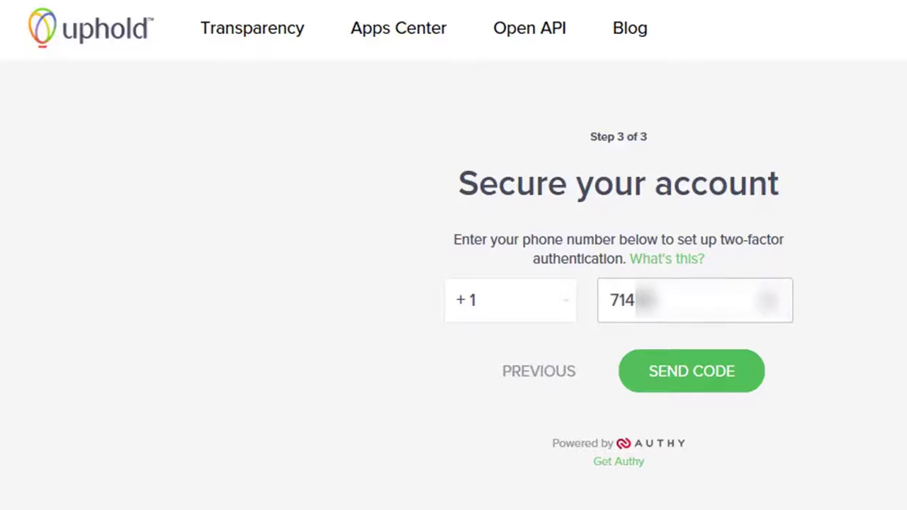
{"action": "type", "text": "0000"}
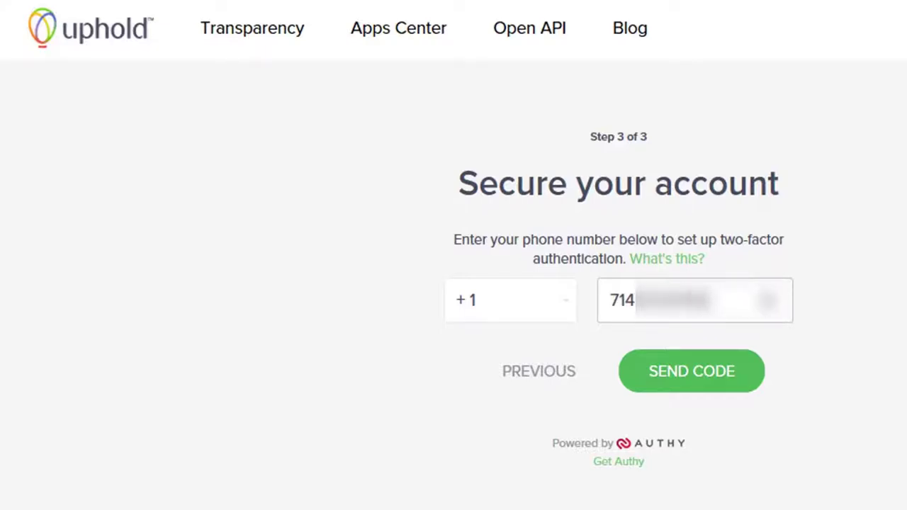
{"action": "left_click", "coordinate": [662, 375]}
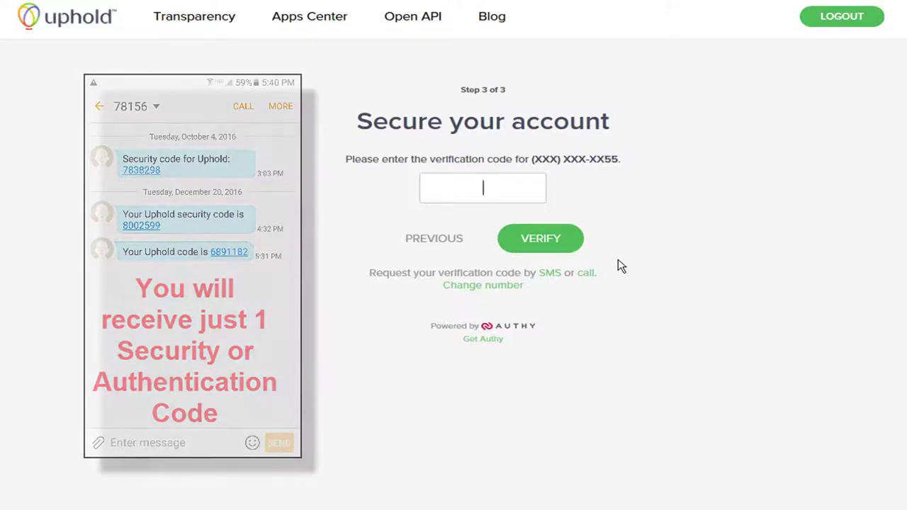
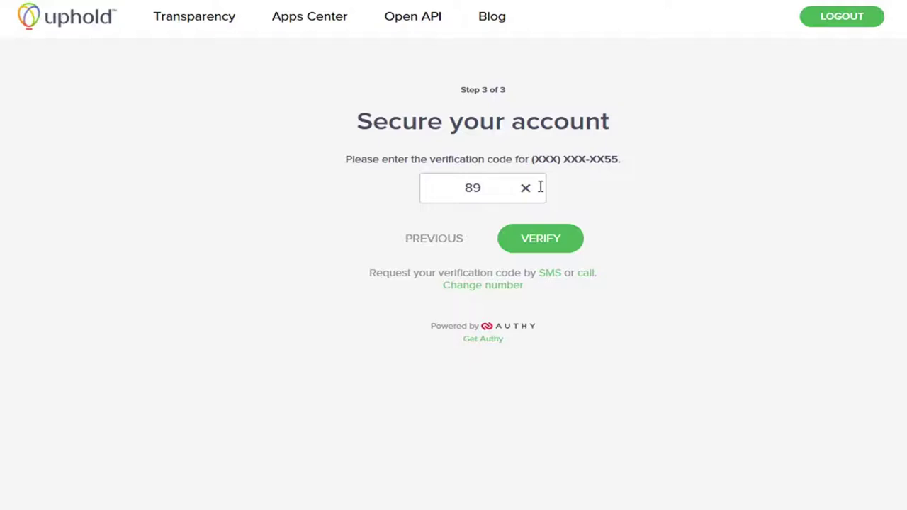
{"action": "key", "text": "Return"}
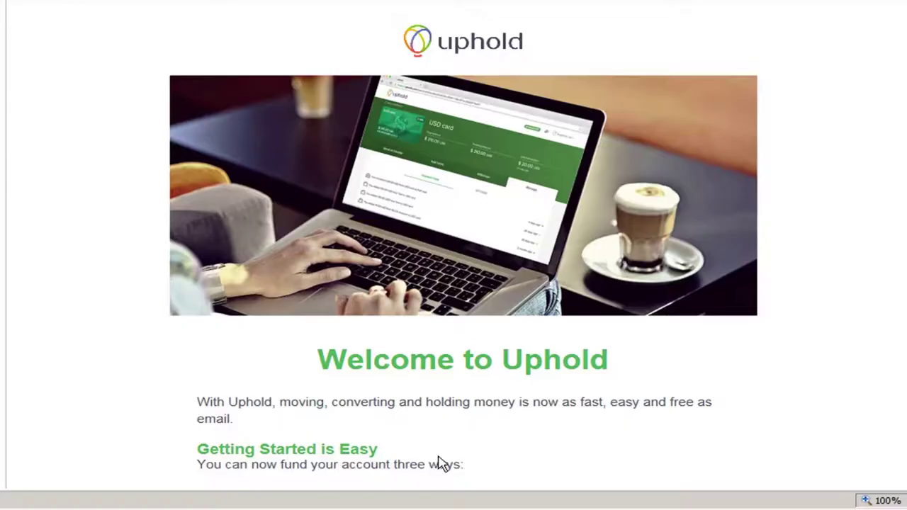
Scroll down through the Welcome to Uphold email to the fund-your-account link
{"action": "scroll", "coordinate": [441, 463], "scroll_direction": "down", "scroll_amount": 4}
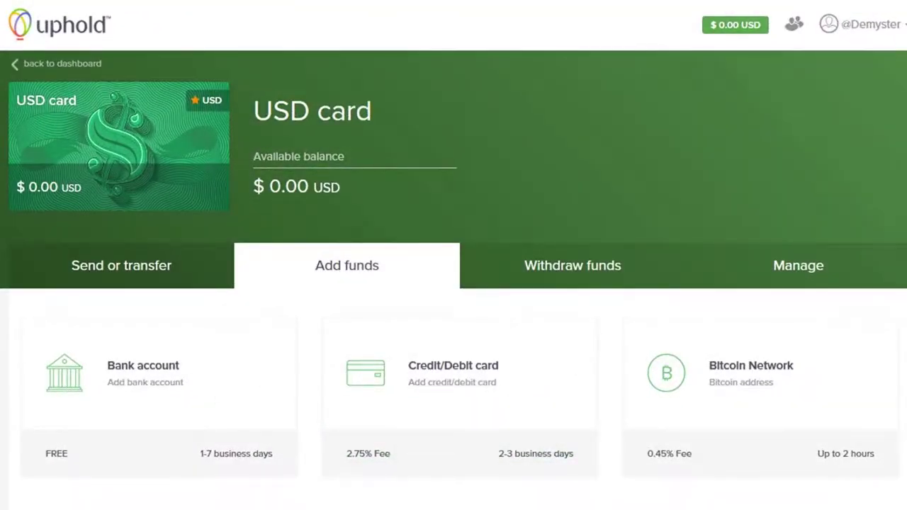
Choose Credit/Debit card funding and accept the prompt to become a verified member
{"action": "left_click", "coordinate": [446, 372]}
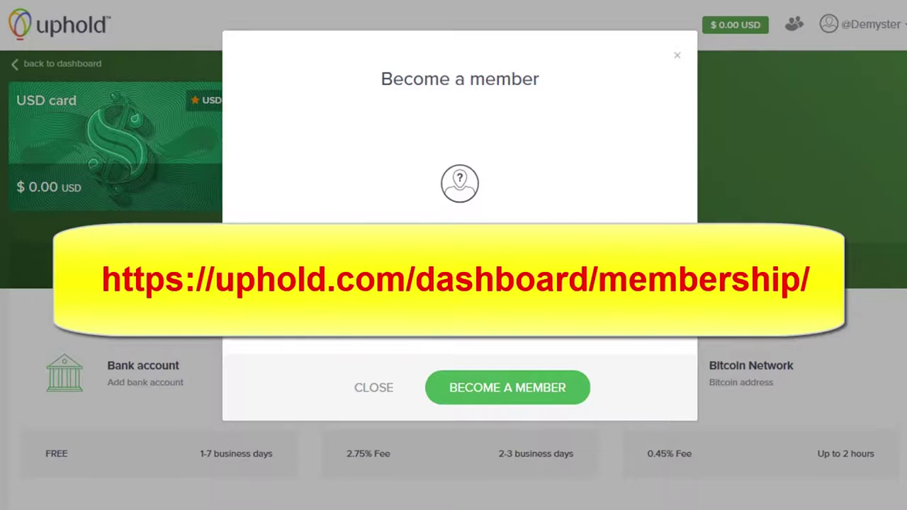
{"action": "left_click", "coordinate": [511, 390]}
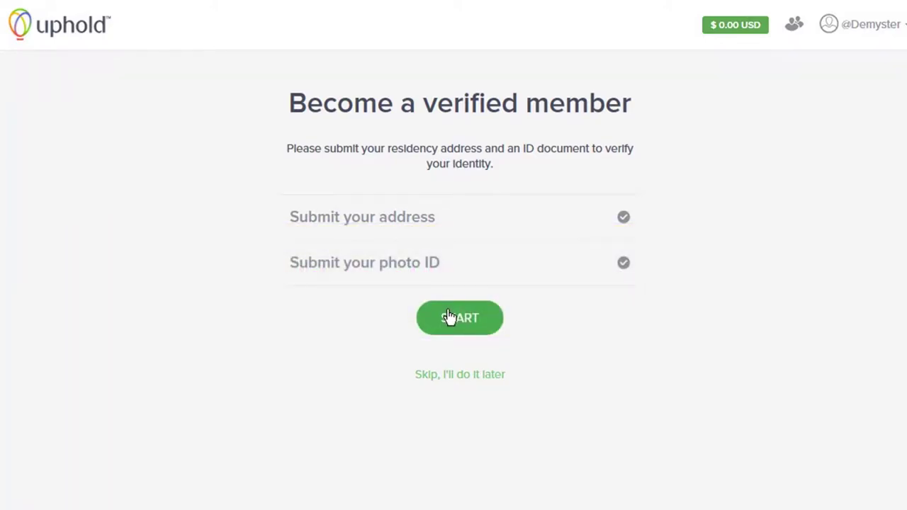
Start verification, submit the residency address, and keep United States as the ID country
{"action": "left_click", "coordinate": [452, 318]}
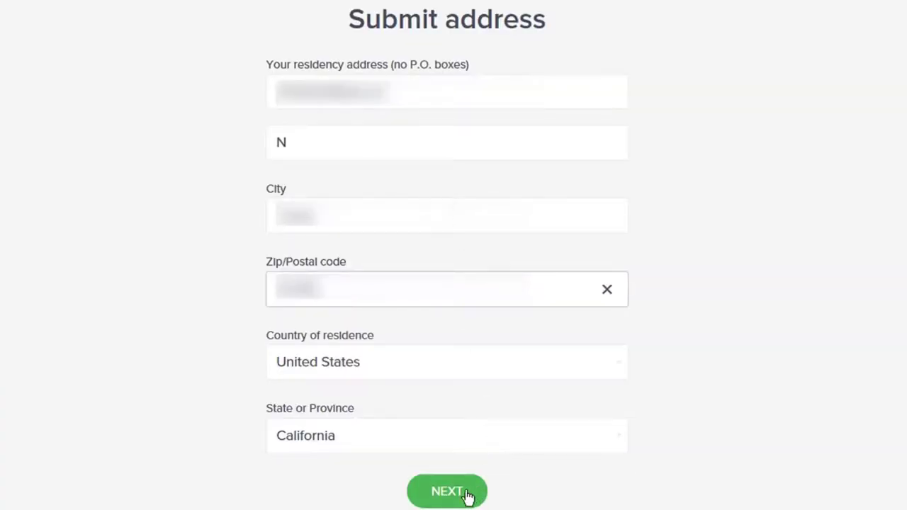
{"action": "left_click", "coordinate": [459, 497]}
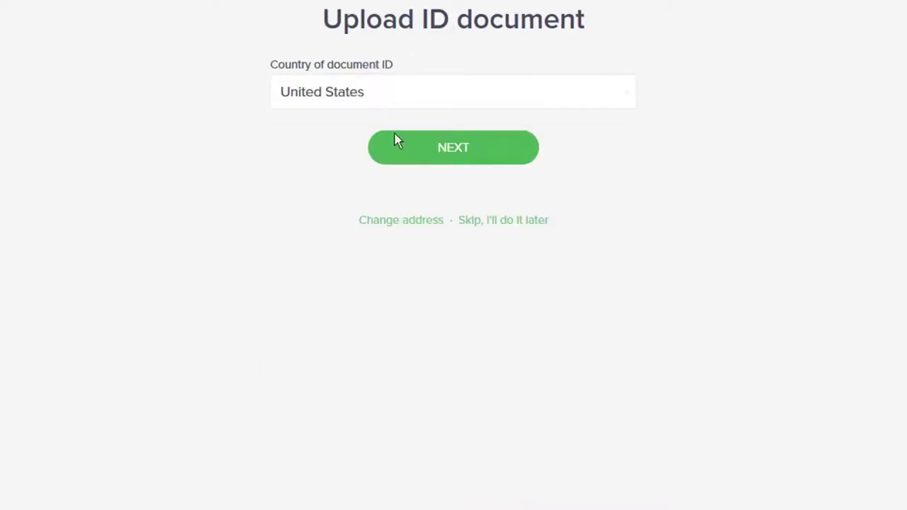
{"action": "left_click", "coordinate": [433, 156]}
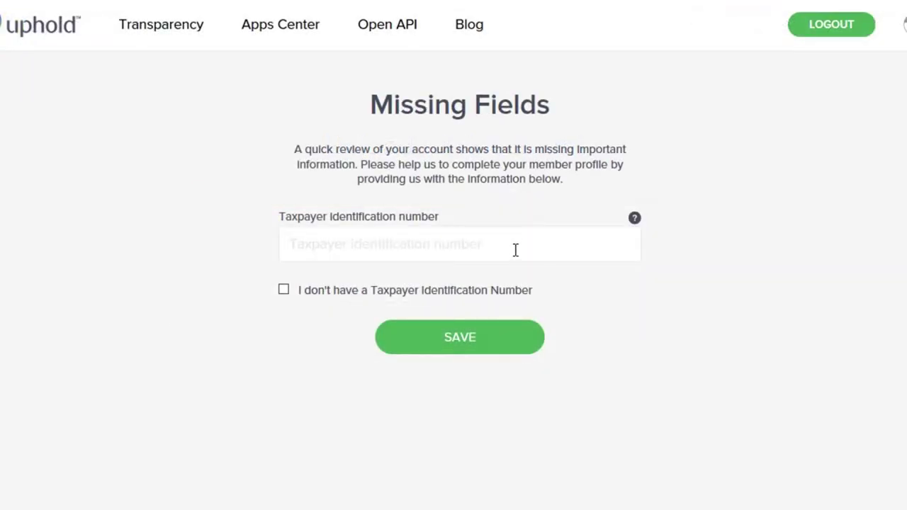
Select the empty Taxpayer identification number field on the Missing Fields page
{"action": "left_click", "coordinate": [515, 249]}
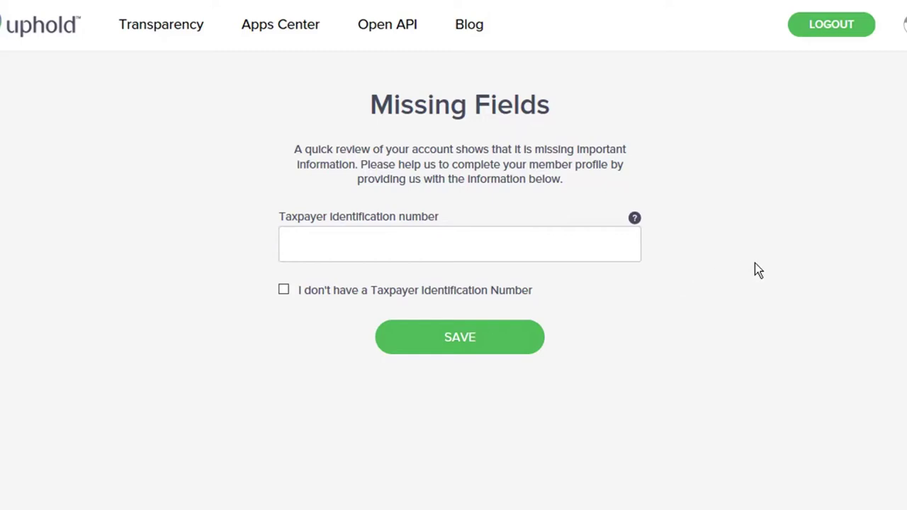